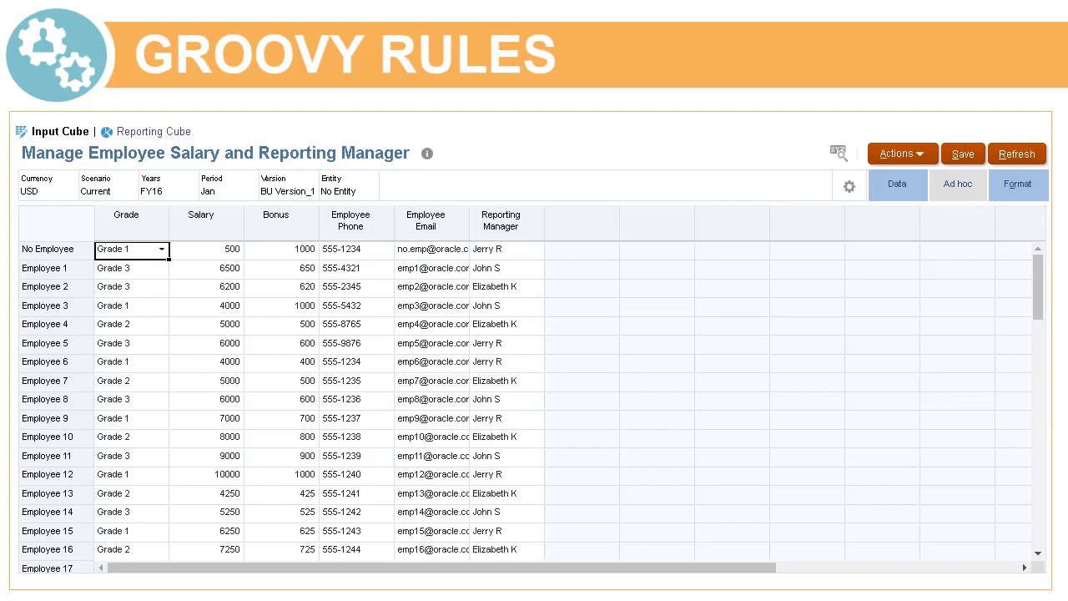
- Enter salaries of 6600 for Employee 1 and 6500 for Employee 2
click(234, 272)
text(6600)
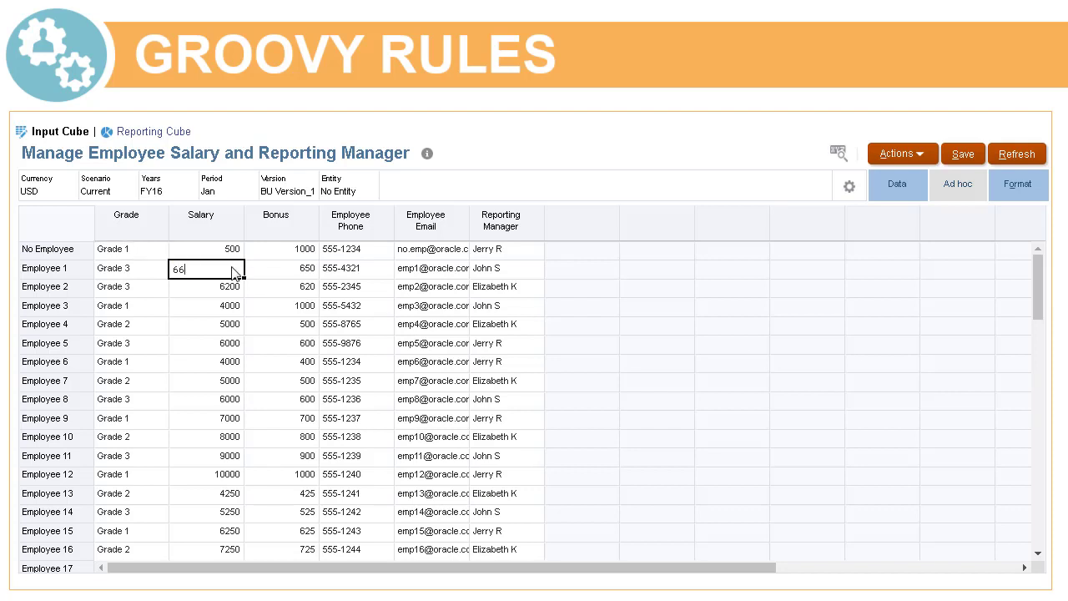
click(222, 291)
text(6500)
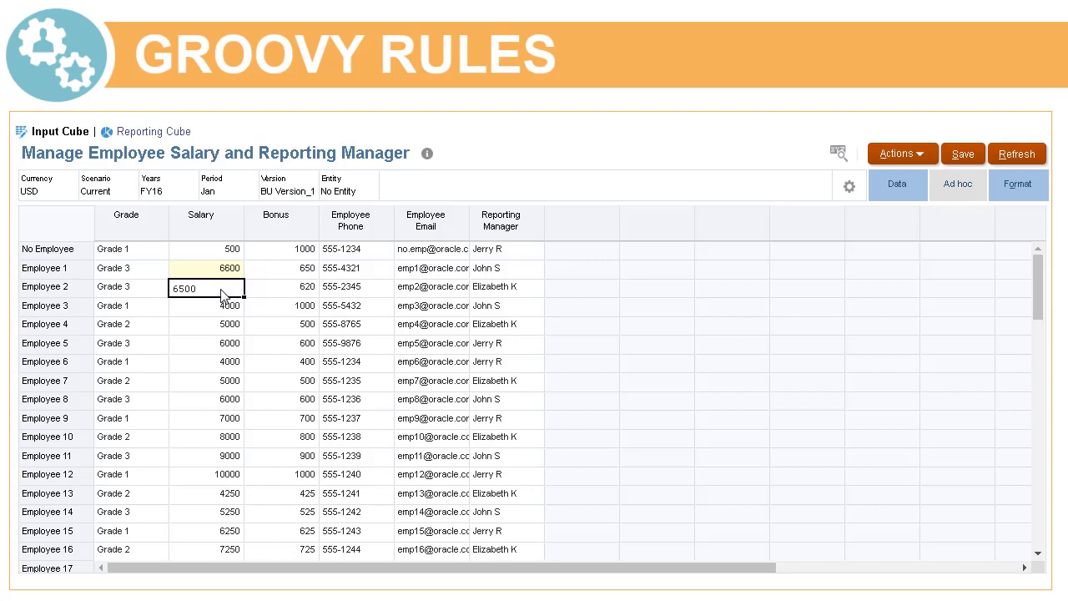
key(Return)
click(534, 272)
click(534, 272)
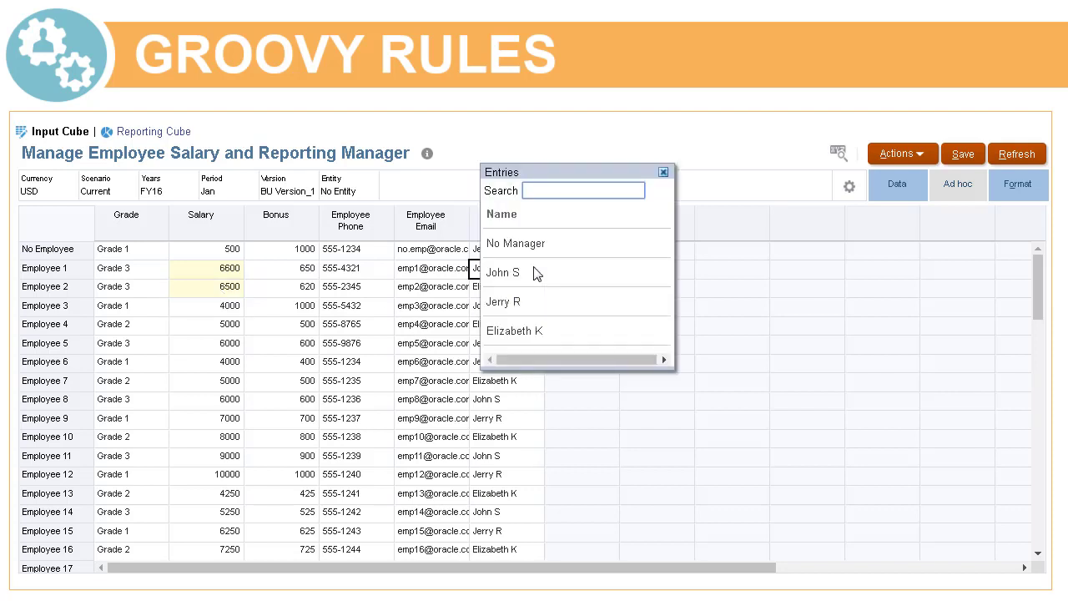
click(518, 302)
click(535, 290)
click(536, 290)
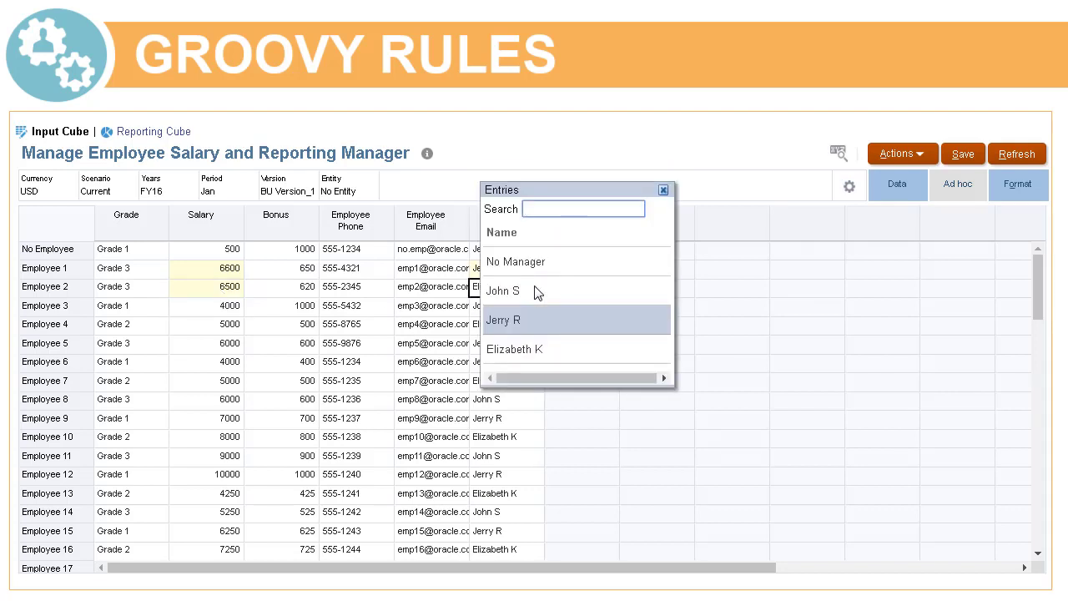
click(517, 319)
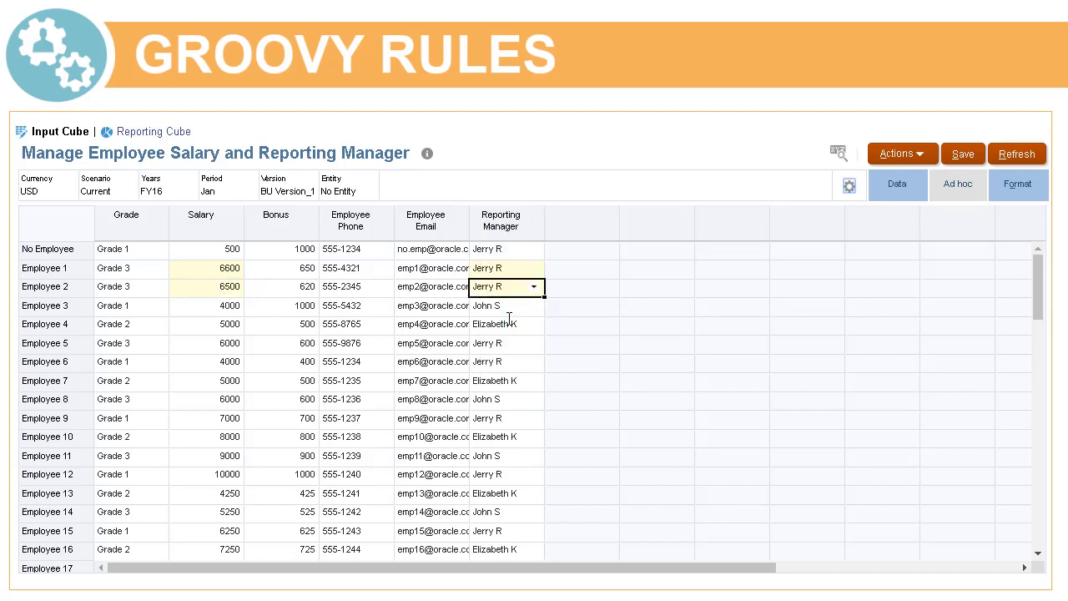
- Save the employee form and scroll down through the grid to review the saved rows
click(961, 155)
click(1037, 553)
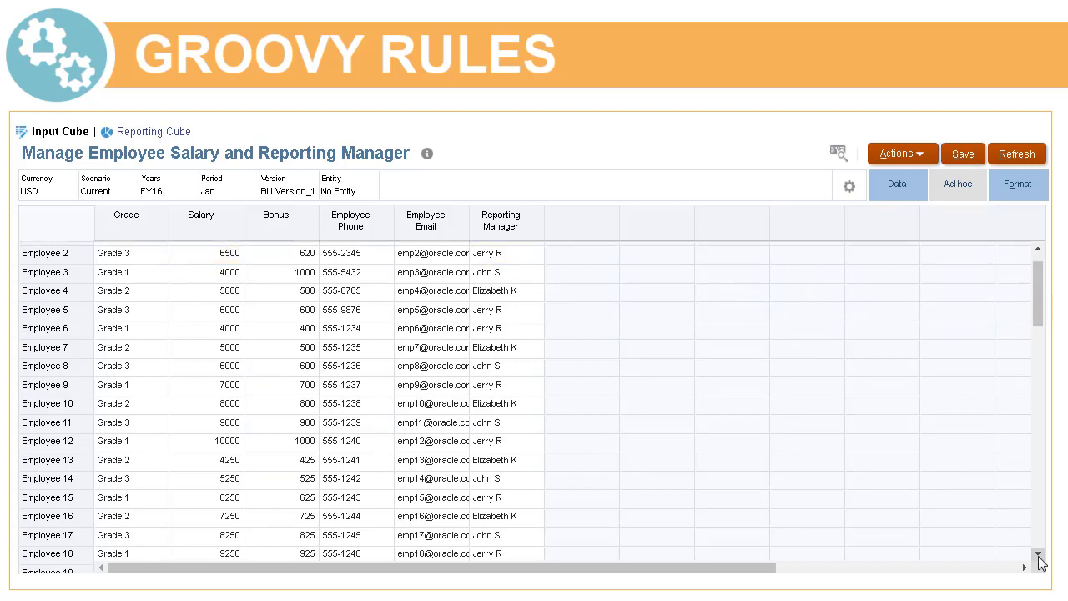
click(1037, 553)
click(1038, 555)
click(1038, 554)
click(1038, 554)
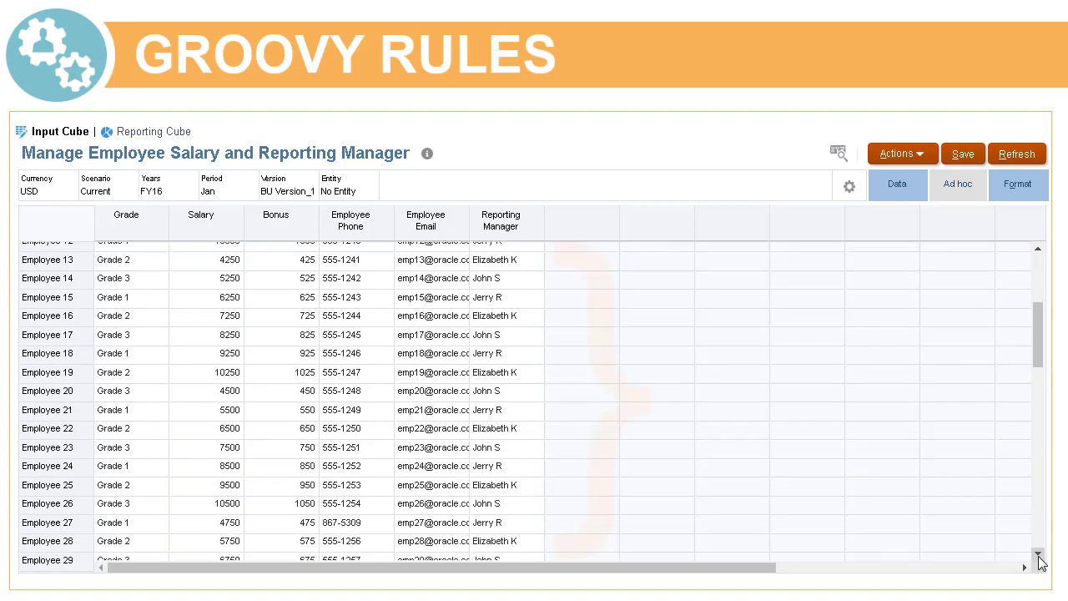
click(1038, 555)
click(1037, 555)
click(1037, 555)
click(1038, 554)
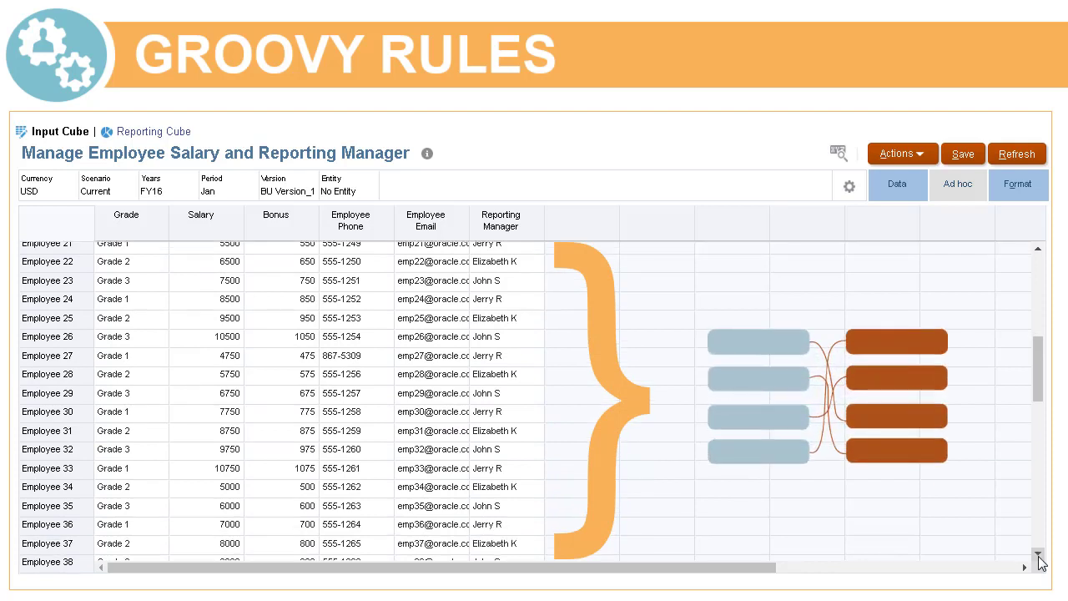
click(1038, 555)
click(1038, 555)
click(1037, 555)
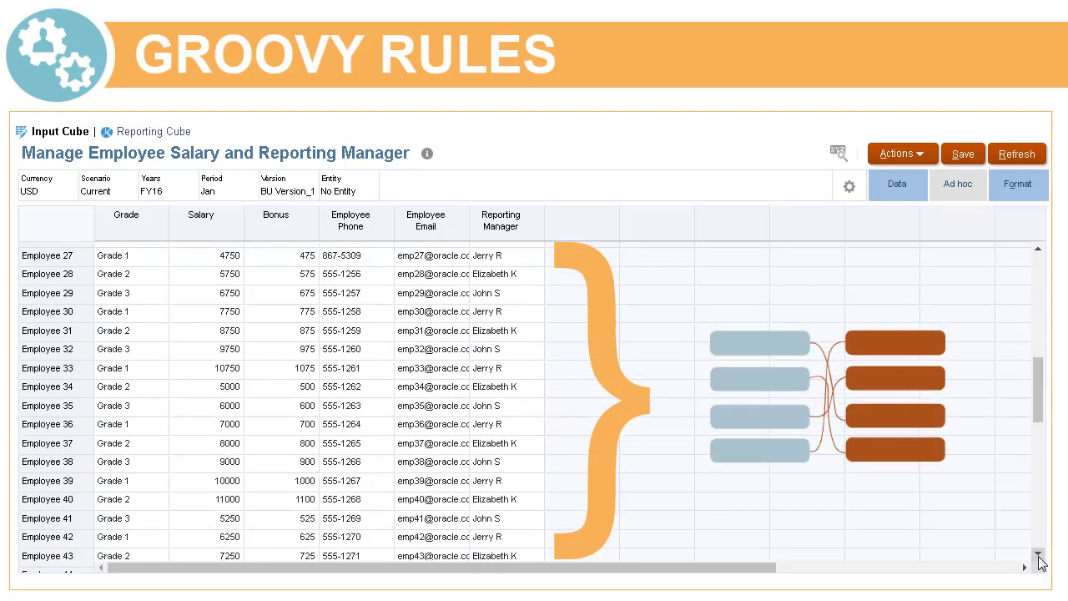
click(1038, 555)
click(1037, 555)
click(1037, 555)
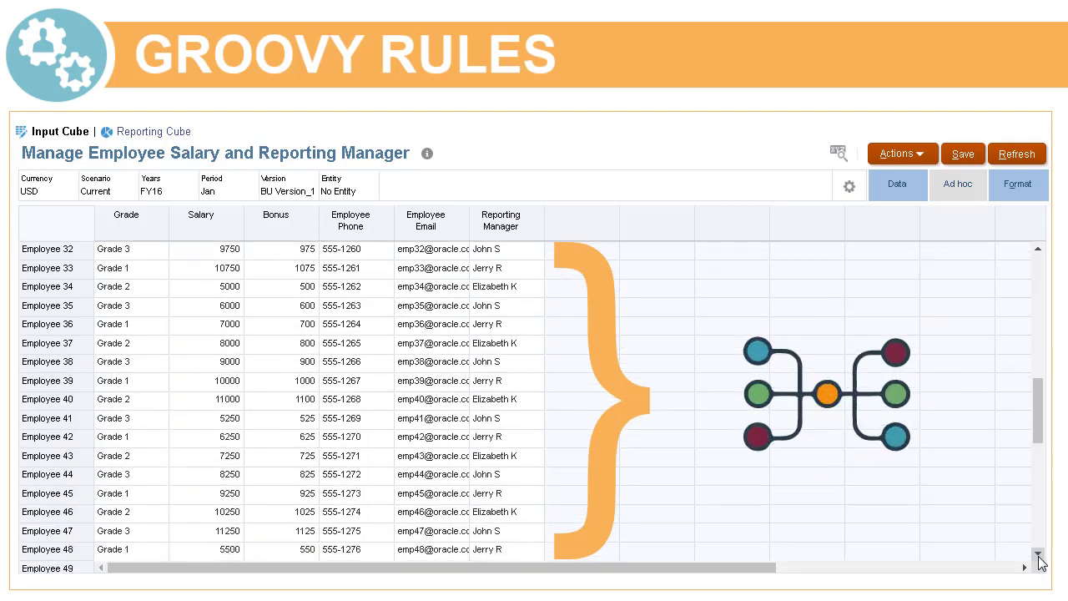
click(1037, 554)
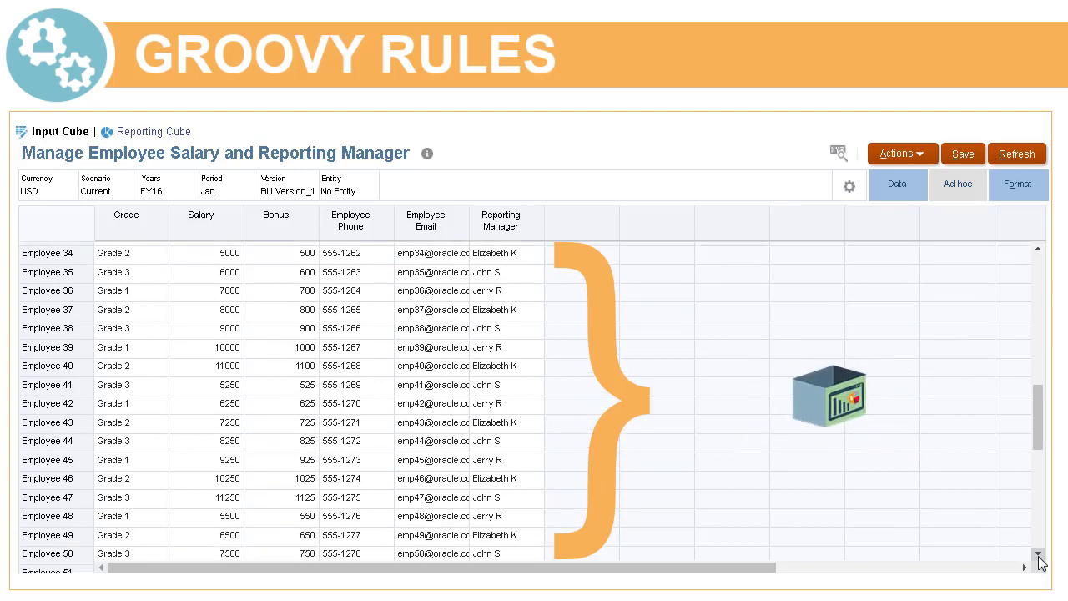
click(1037, 555)
click(1038, 555)
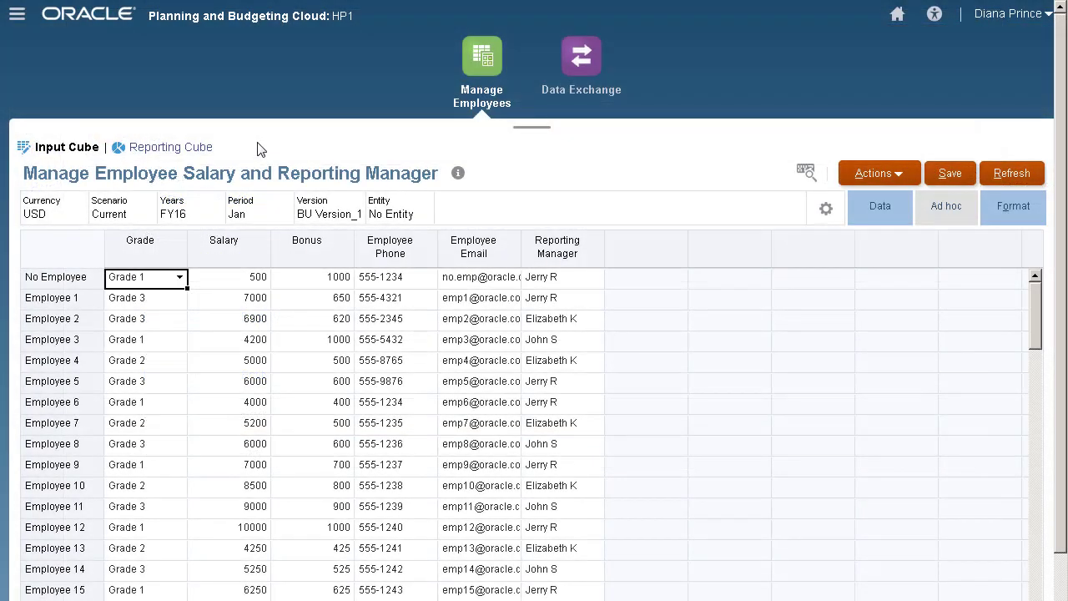
- Check the reporting cube's Employee Report, then expand PushCompensationToRepCube in the form's Smart Push settings
click(249, 150)
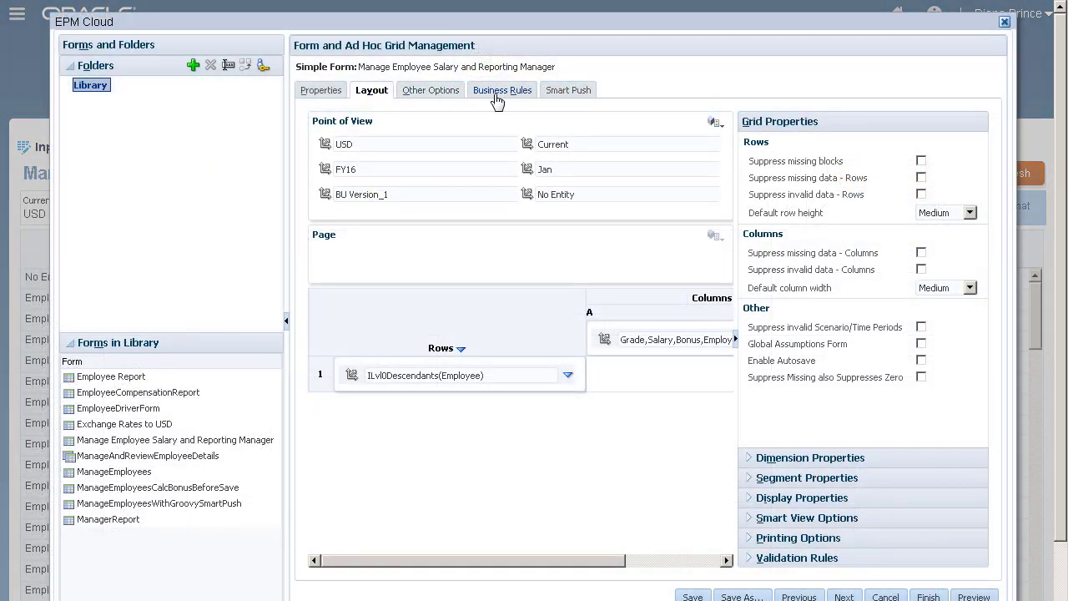
click(568, 90)
click(315, 184)
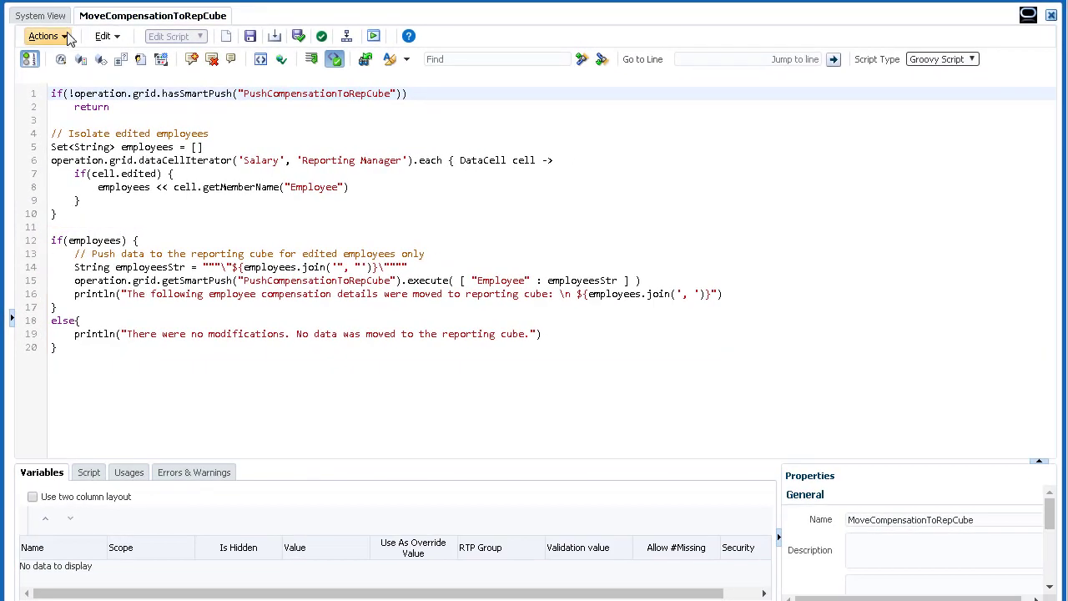
- Deploy the MoveCompensationToRepCube rule, dismiss the success message, and view the form's business rules
click(69, 37)
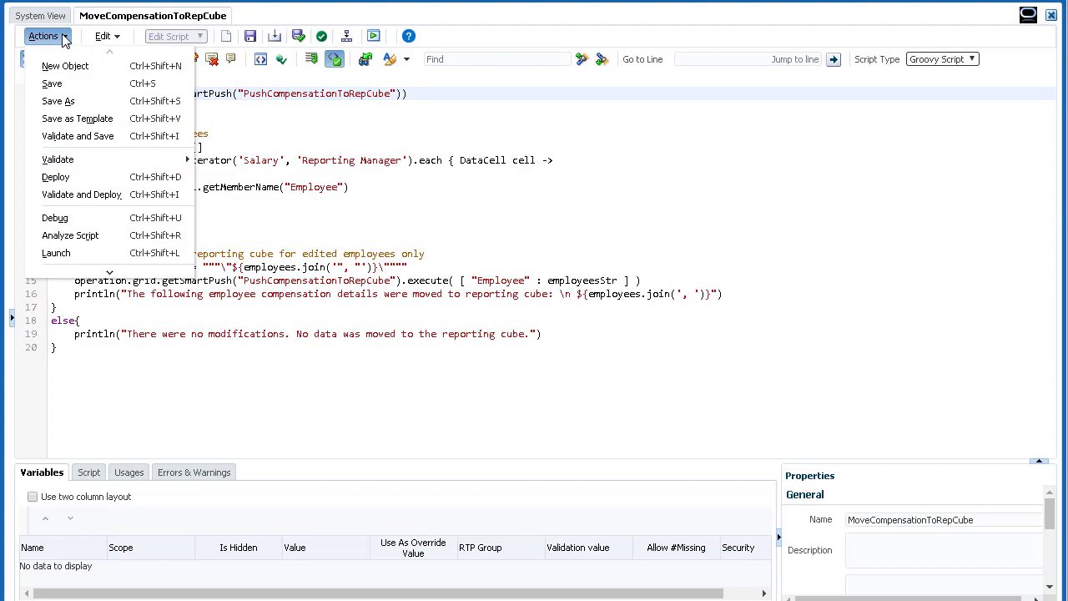
click(96, 175)
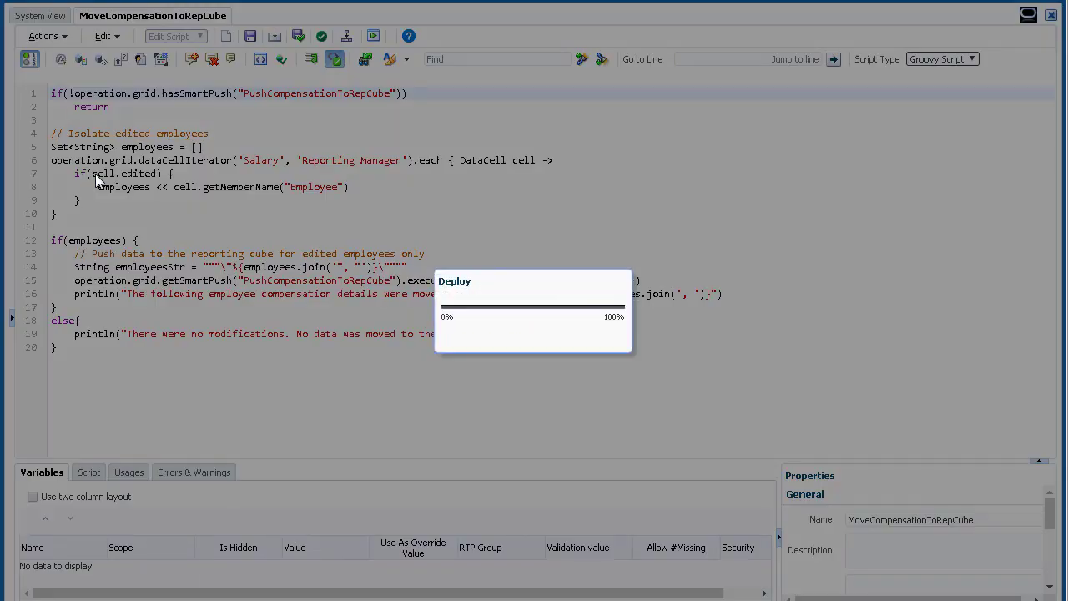
click(734, 368)
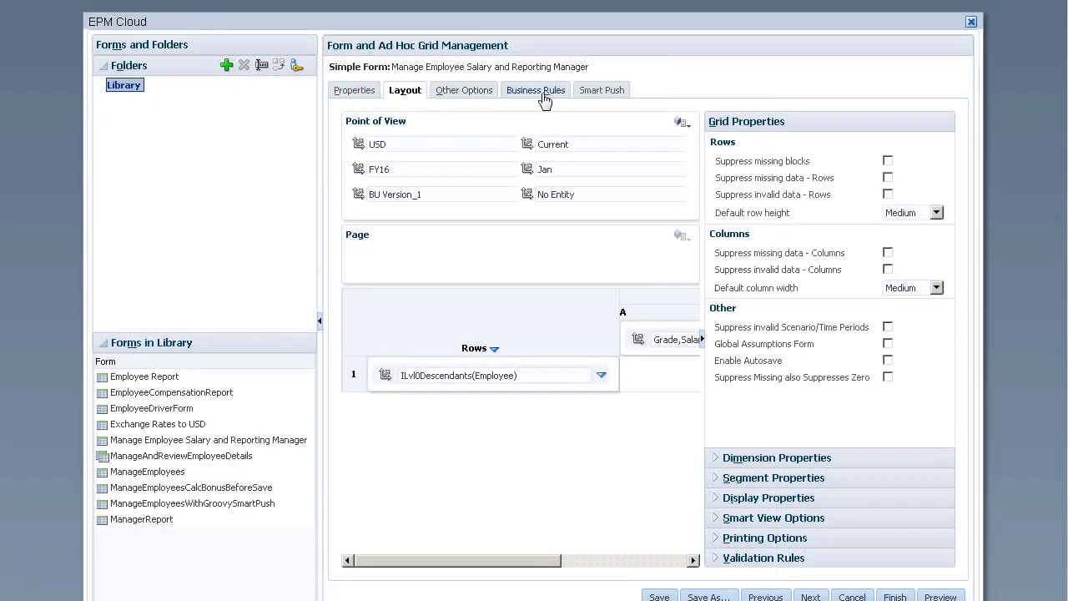
click(540, 91)
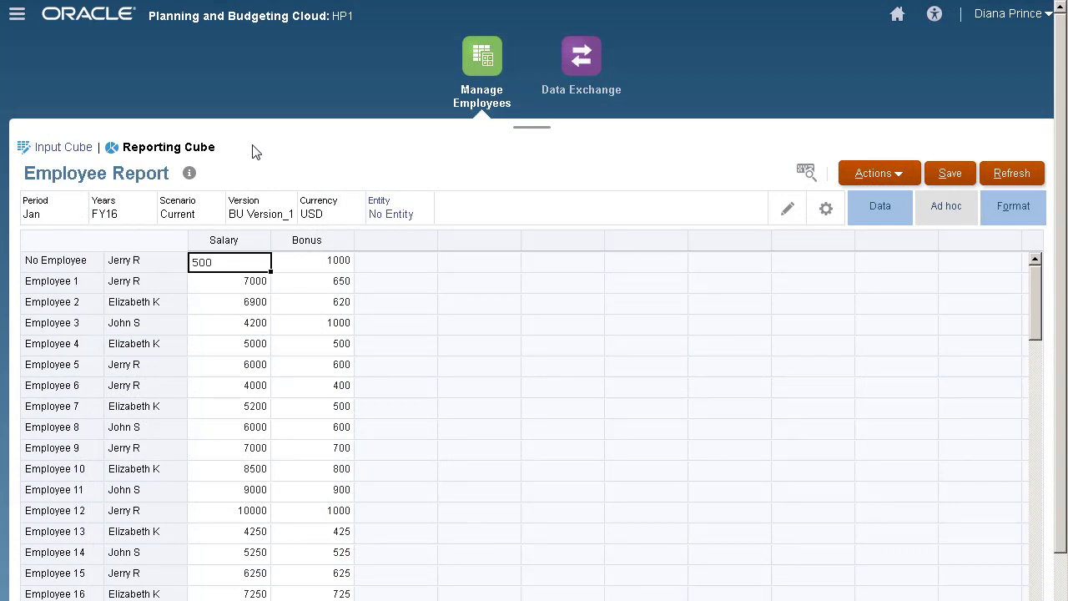
- On the Input Cube form, set salaries to 7200, 4500, 5500 and 4500 for Employees 1, 3, 4, 6
click(64, 150)
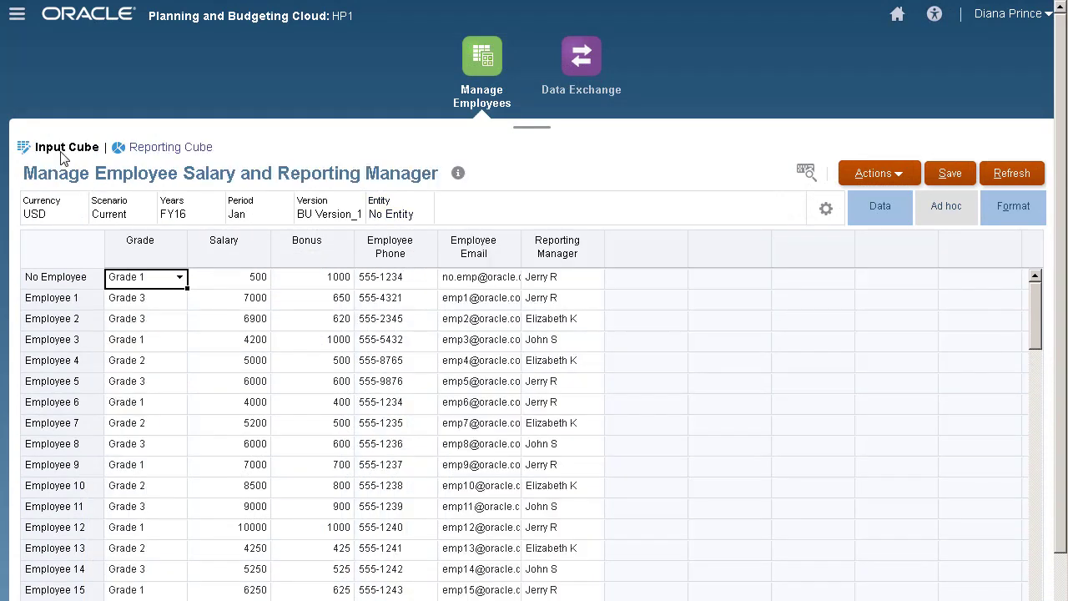
click(214, 299)
text(7200)
click(217, 341)
text(4500)
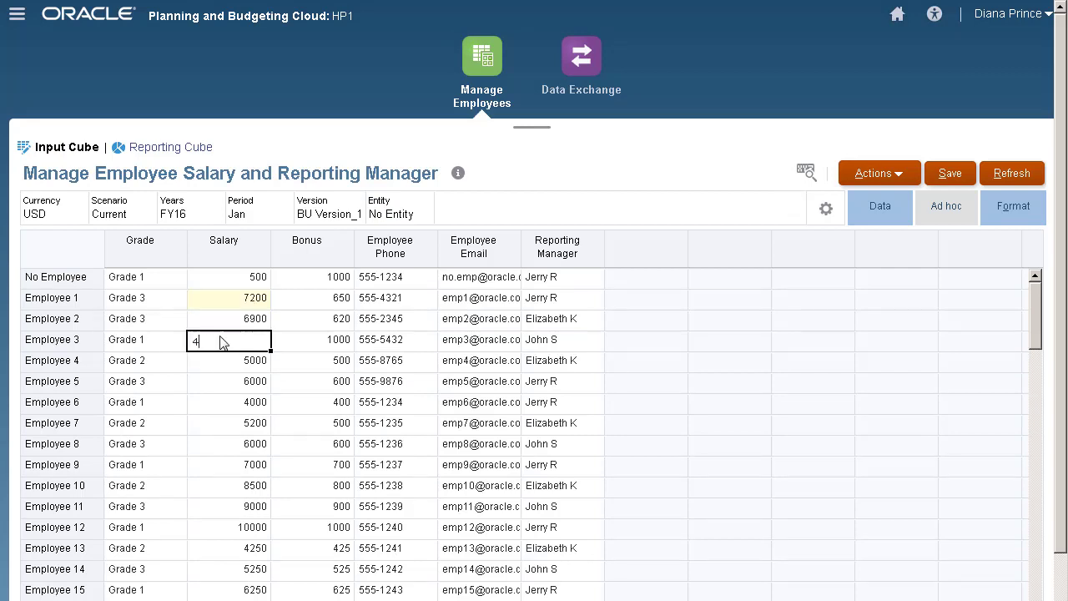
click(229, 365)
text(5500)
click(237, 403)
text(4500)
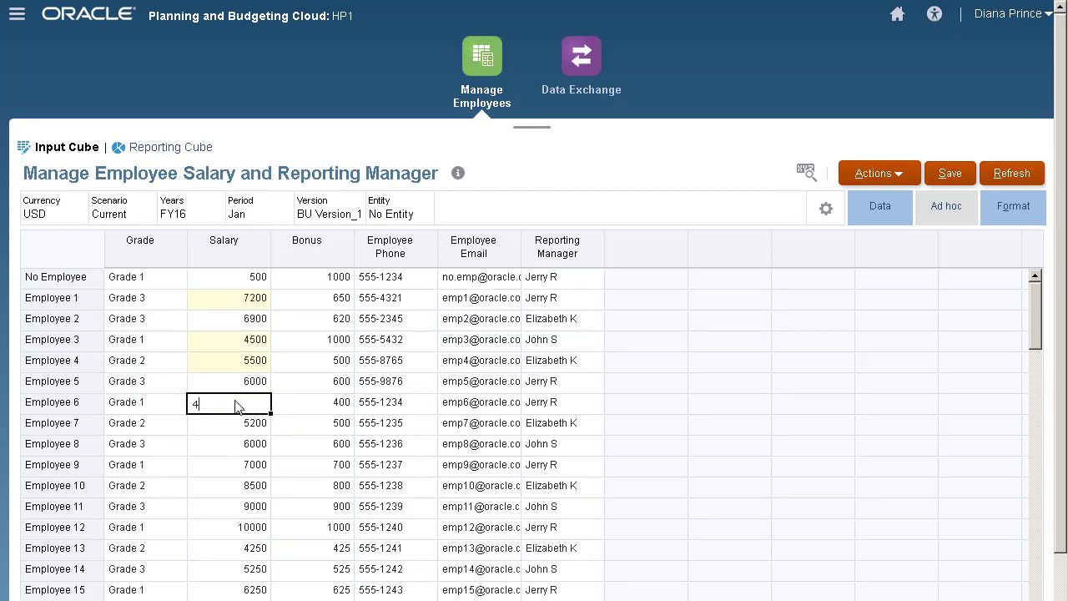
- Assign Employee 3 a new reporting manager and save to run the push rule
click(589, 340)
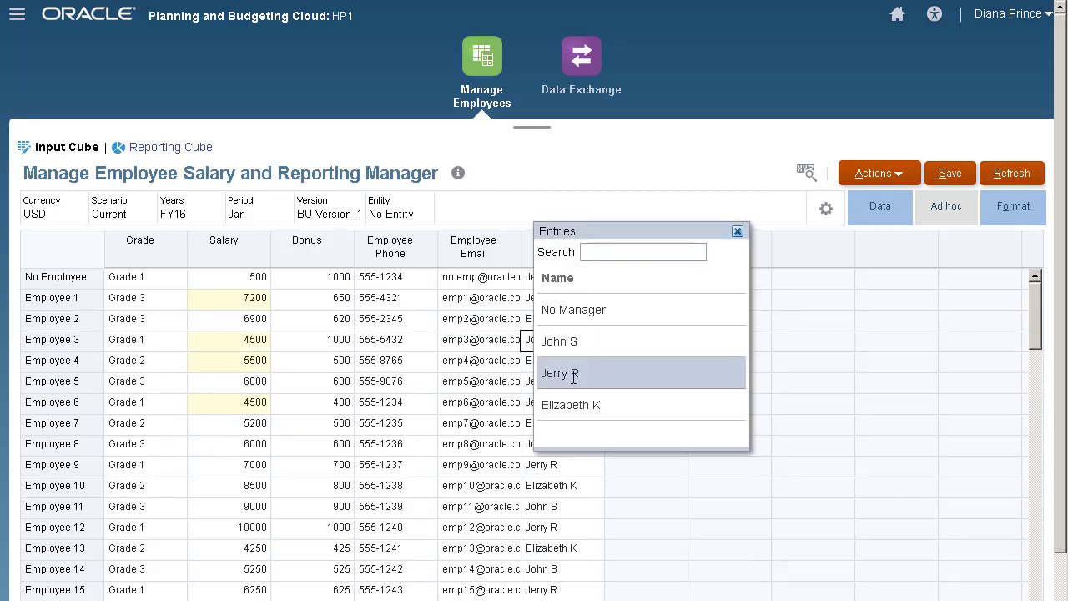
click(601, 375)
click(950, 174)
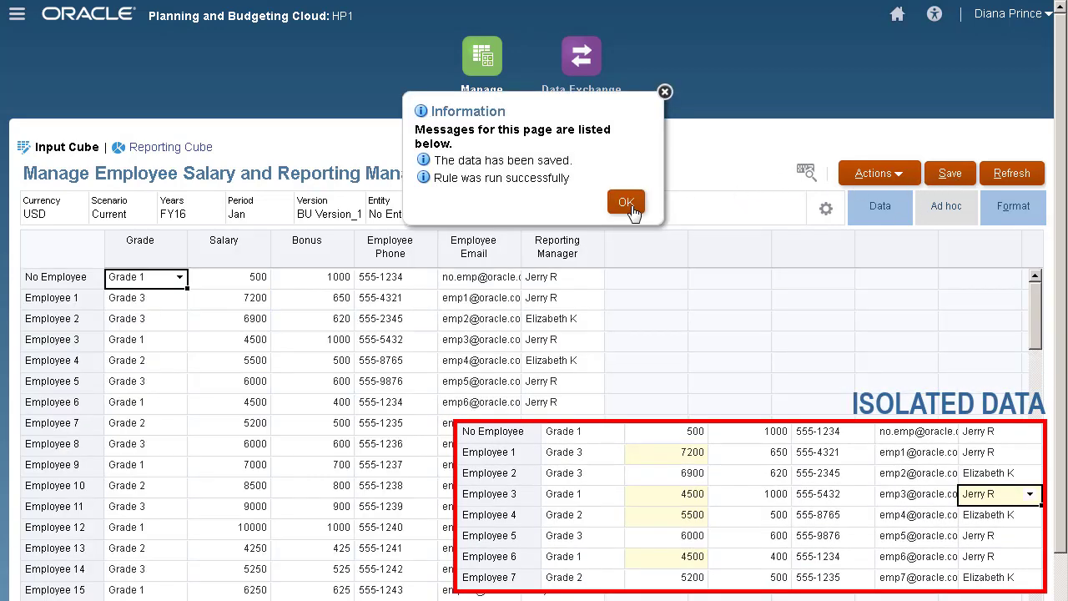
- Dismiss the save confirmation and view the Reporting Cube Employee Report with the pushed salaries
click(632, 206)
click(203, 149)
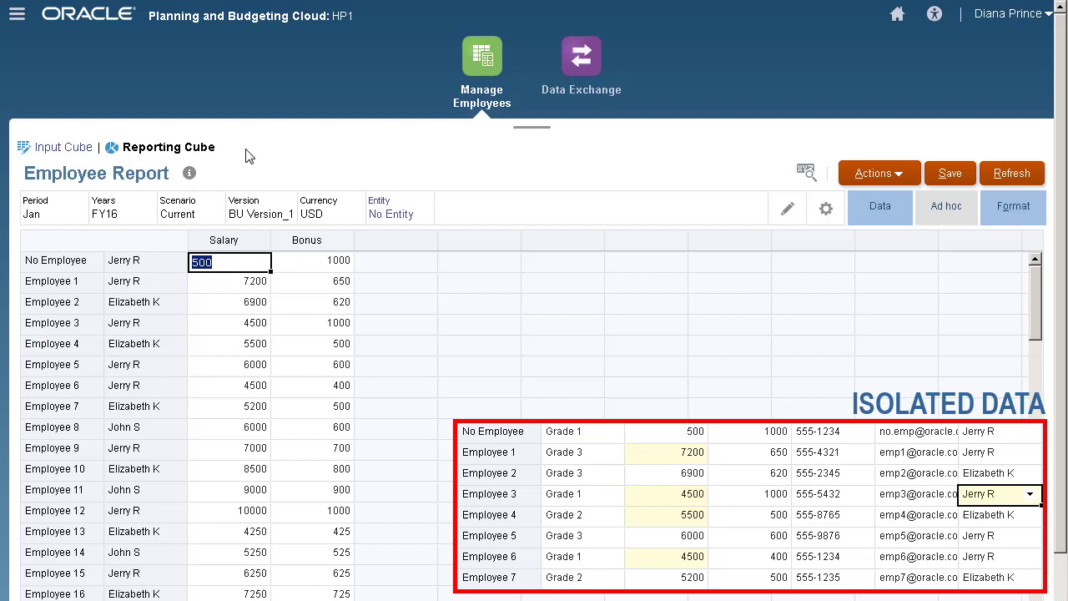